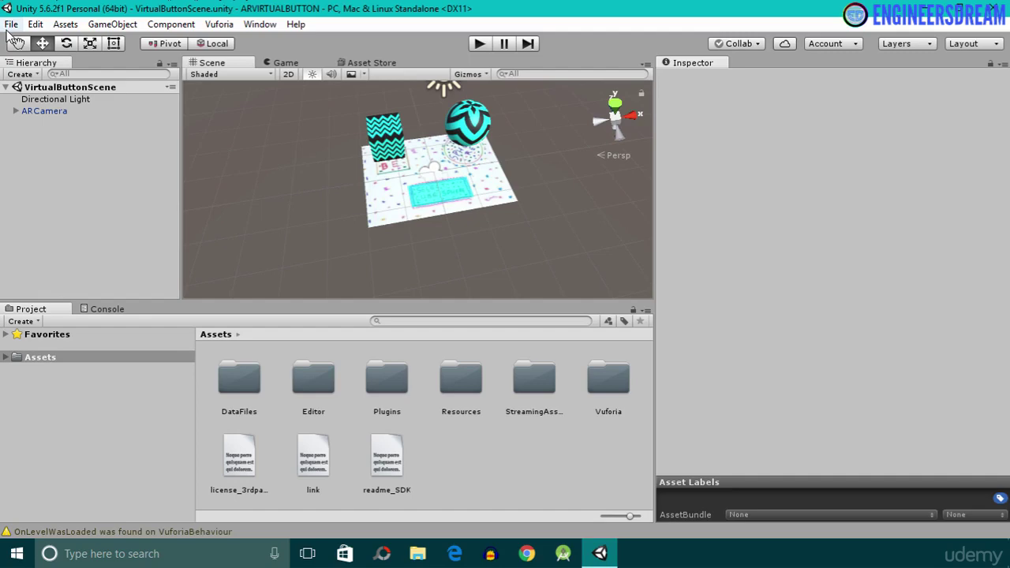
# - Add the open VirtualButtonScene to the build scenes and switch the build platform to Android
pyautogui.click(10, 24)
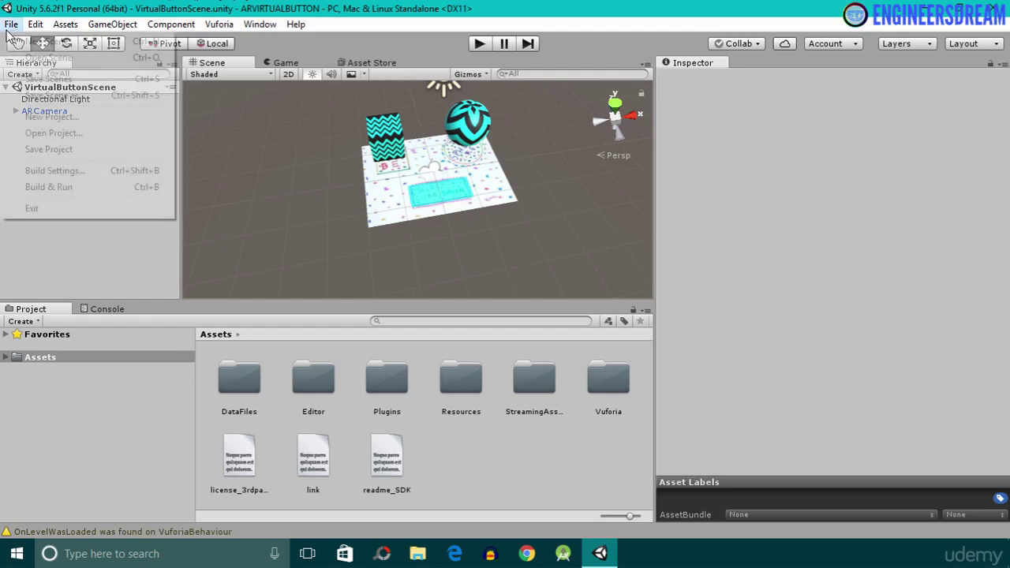
pyautogui.click(55, 170)
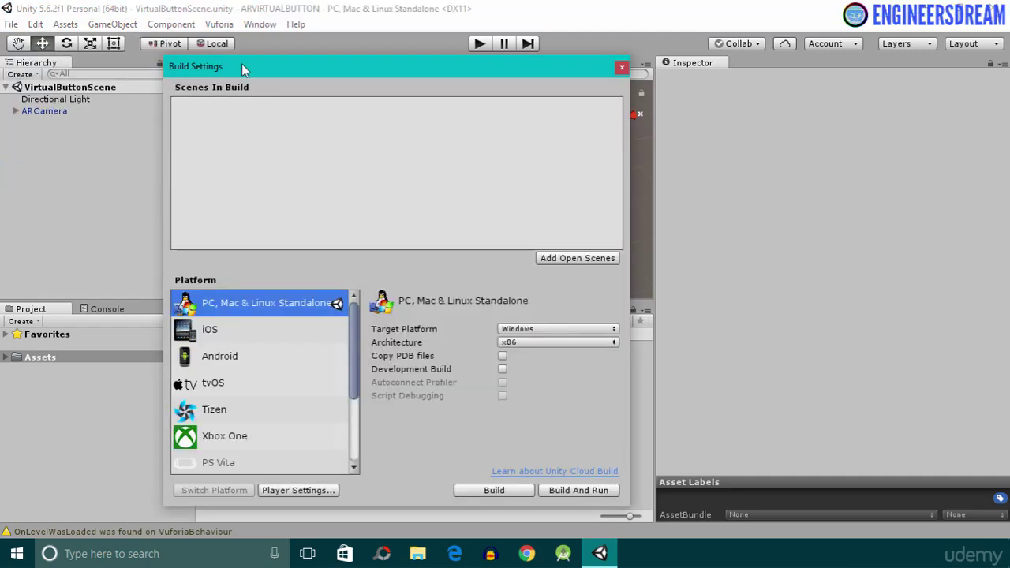
pyautogui.moveTo(254, 67); pyautogui.dragTo(384, 82)
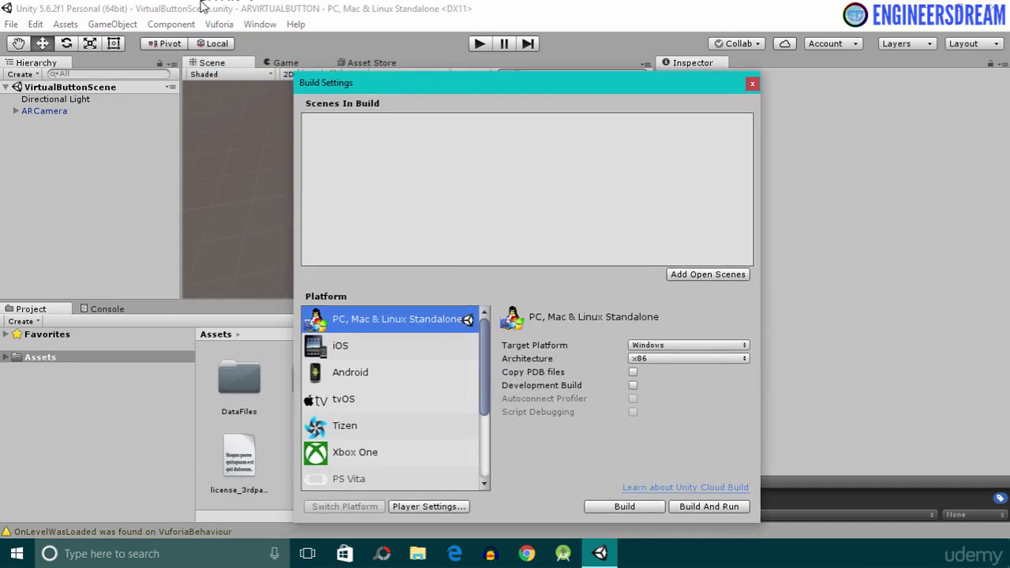
pyautogui.click(698, 274)
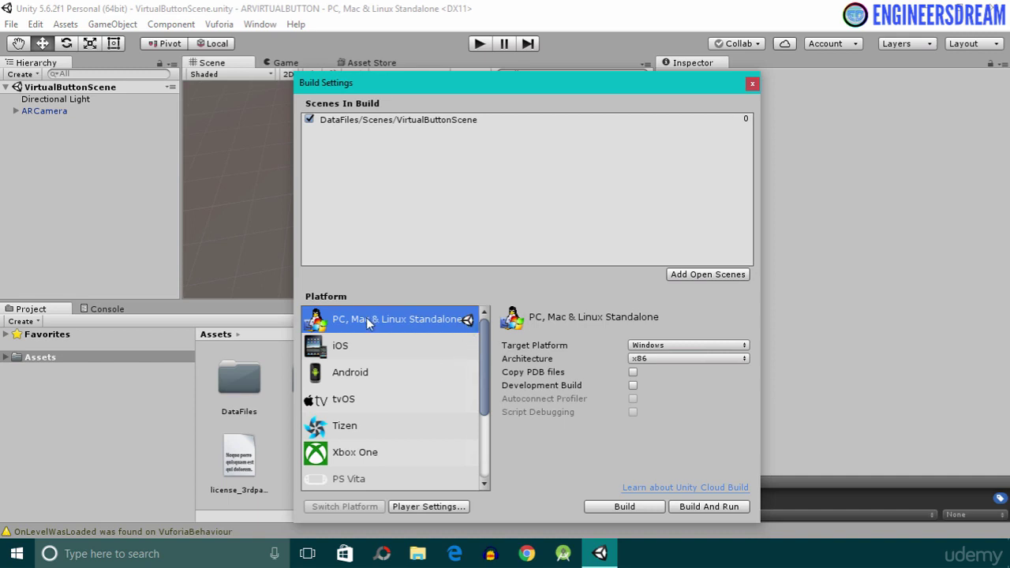
pyautogui.click(338, 383)
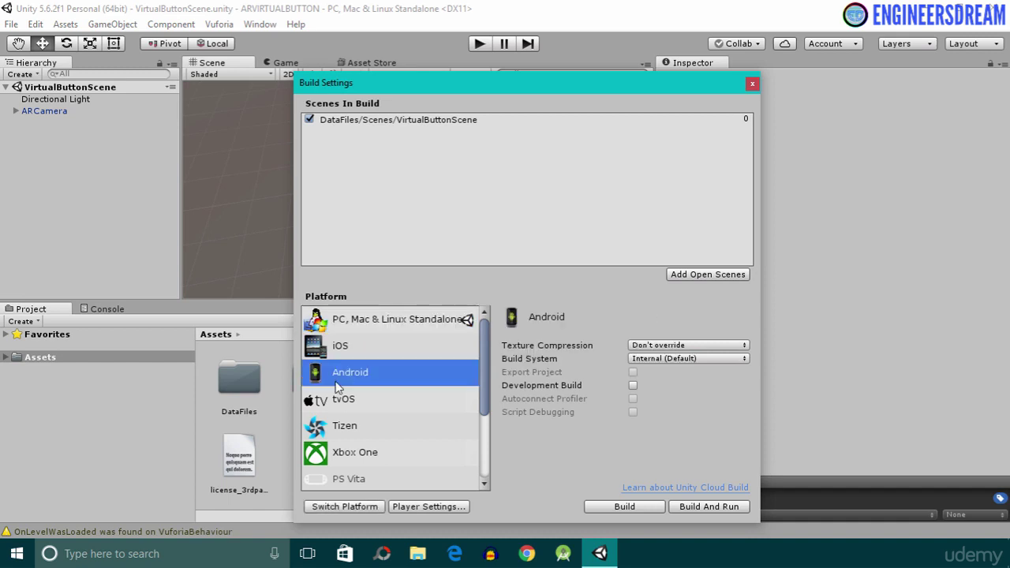
pyautogui.click(343, 506)
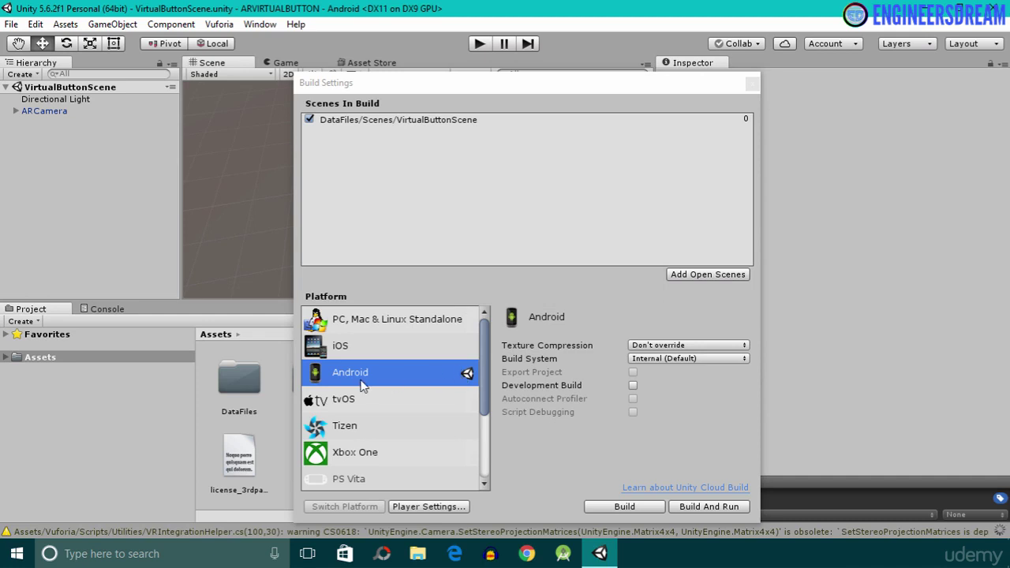
# - Set the company name in the player settings to EngineersDream and close the build settings
pyautogui.click(428, 507)
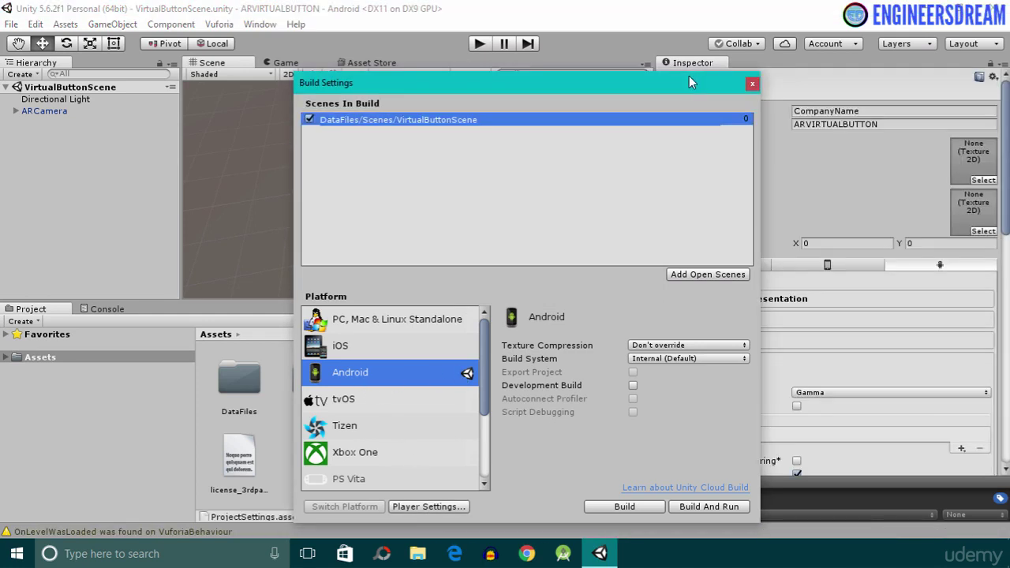
pyautogui.moveTo(689, 76); pyautogui.dragTo(490, 61)
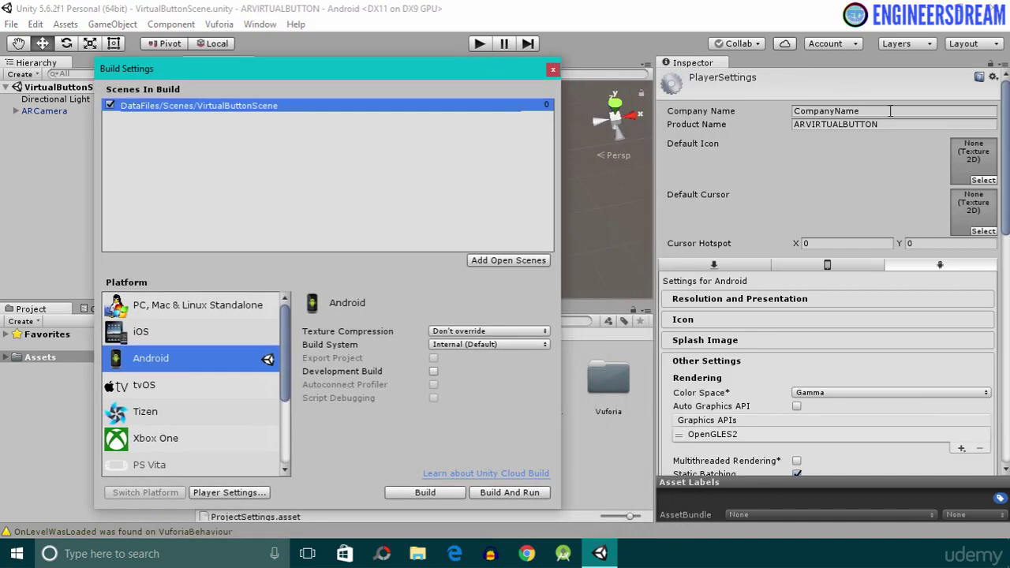
pyautogui.click(890, 112)
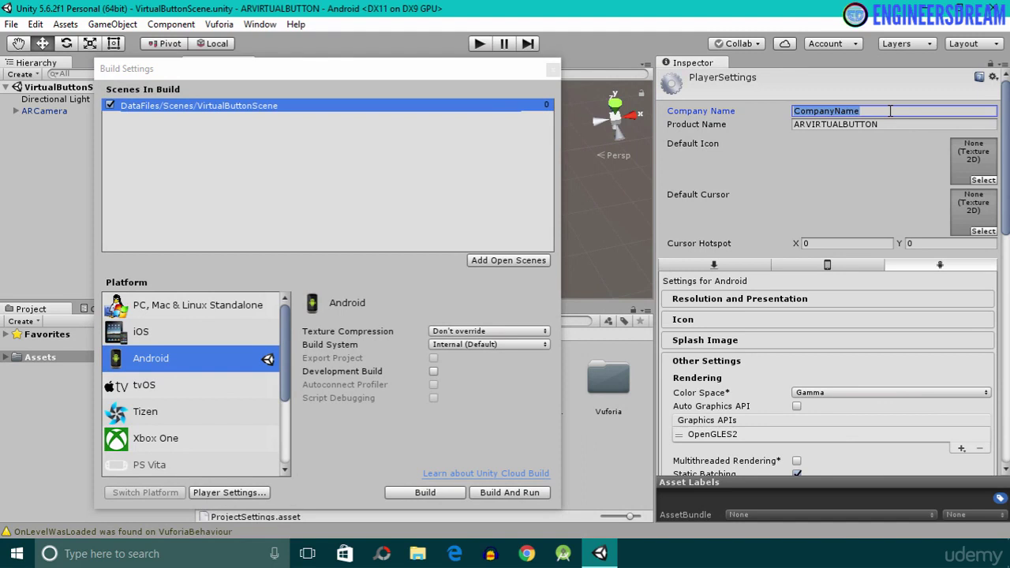
pyautogui.write('EngineersDream')
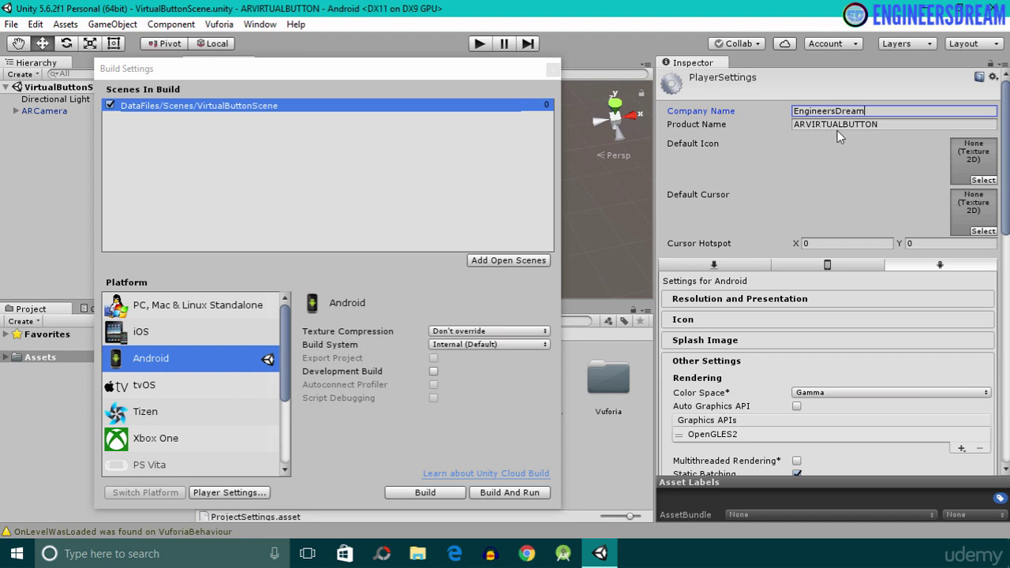
pyautogui.click(552, 72)
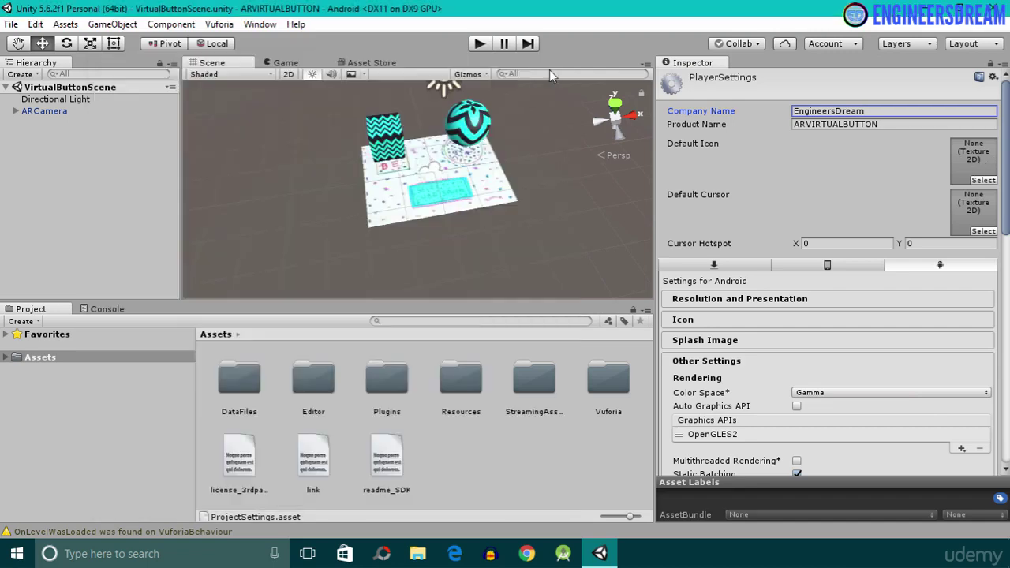
# - Uncover the desktop and view the ARVIRTUALBUTTONLOGO.png image in Photos, closing the viewer when done
pyautogui.moveTo(373, 11); pyautogui.dragTo(492, 42)
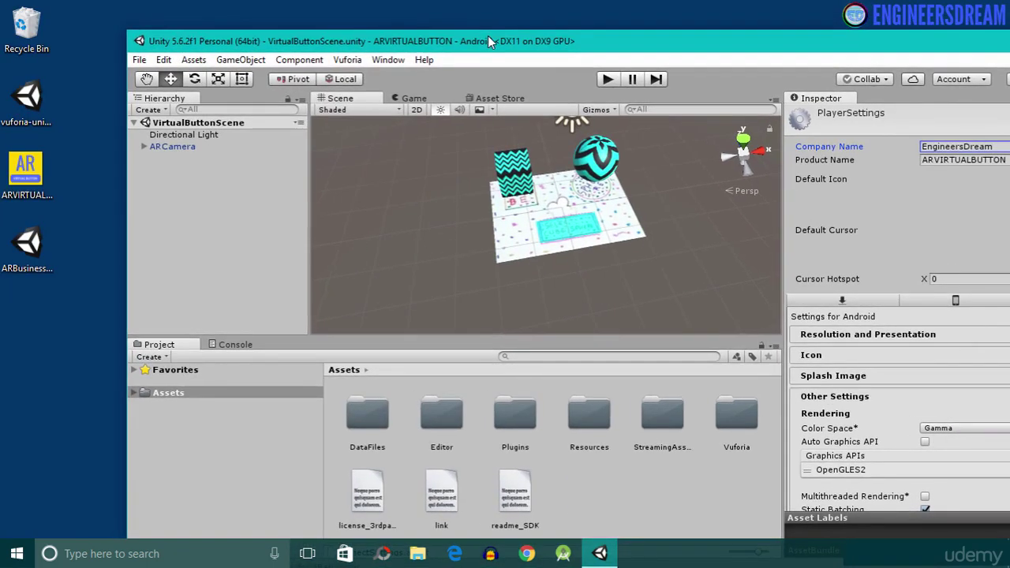
pyautogui.click(25, 176)
pyautogui.doubleClick(25, 175)
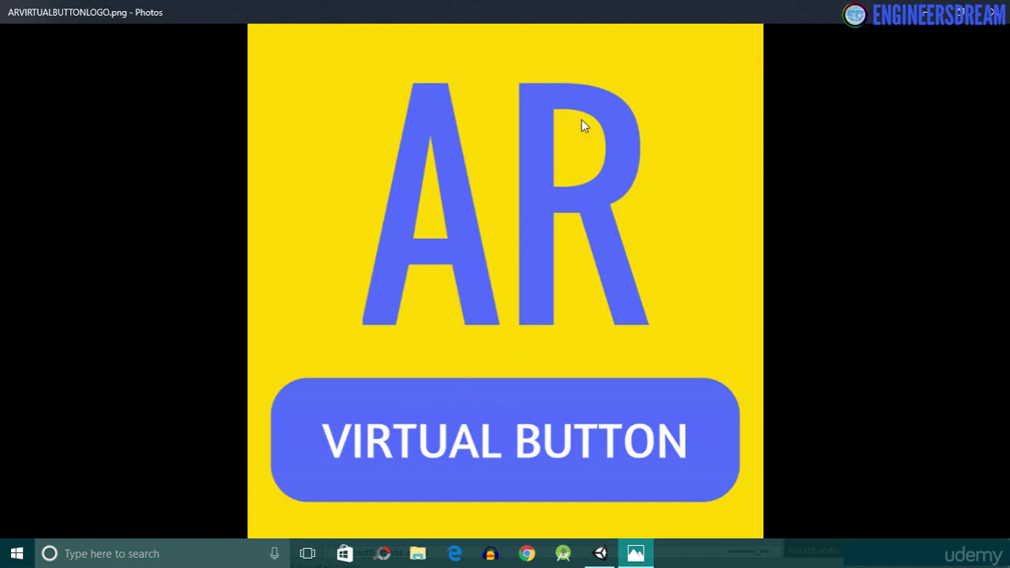
pyautogui.click(995, 11)
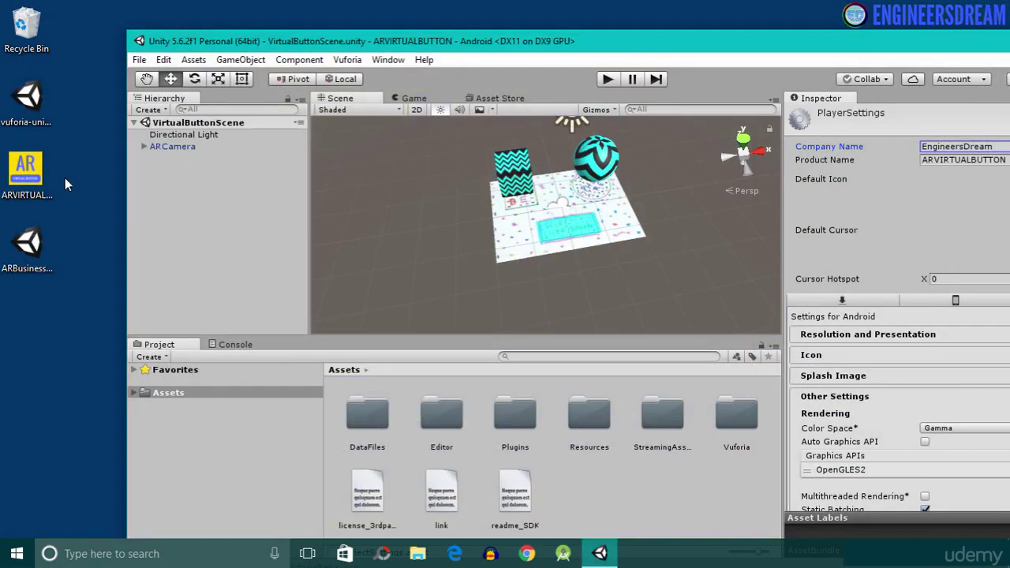
# - Create a folder named Logo inside the DataFiles assets folder and open it
pyautogui.doubleClick(368, 414)
pyautogui.rightClick(461, 495)
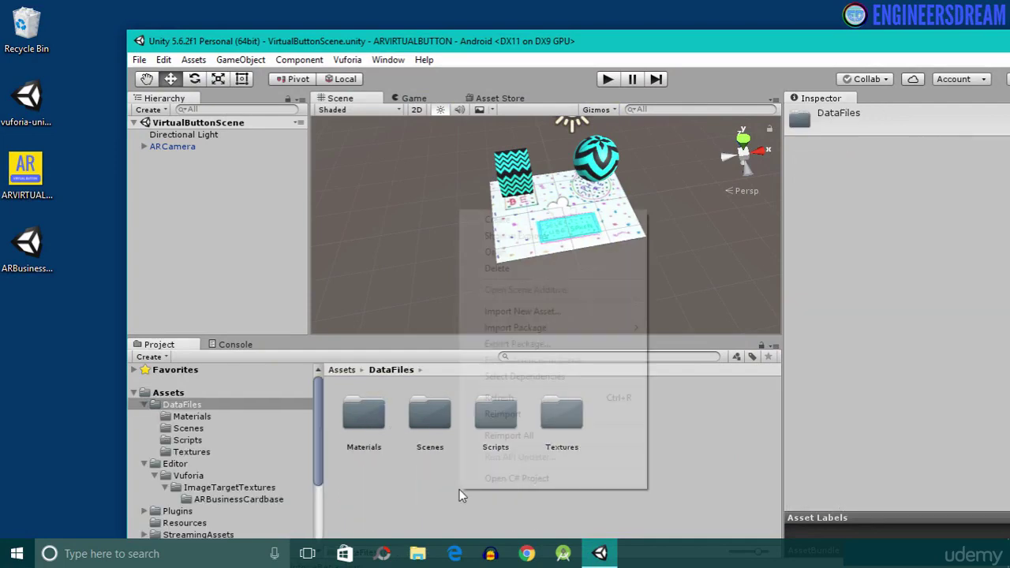
pyautogui.moveTo(563, 219)
pyautogui.click(683, 169)
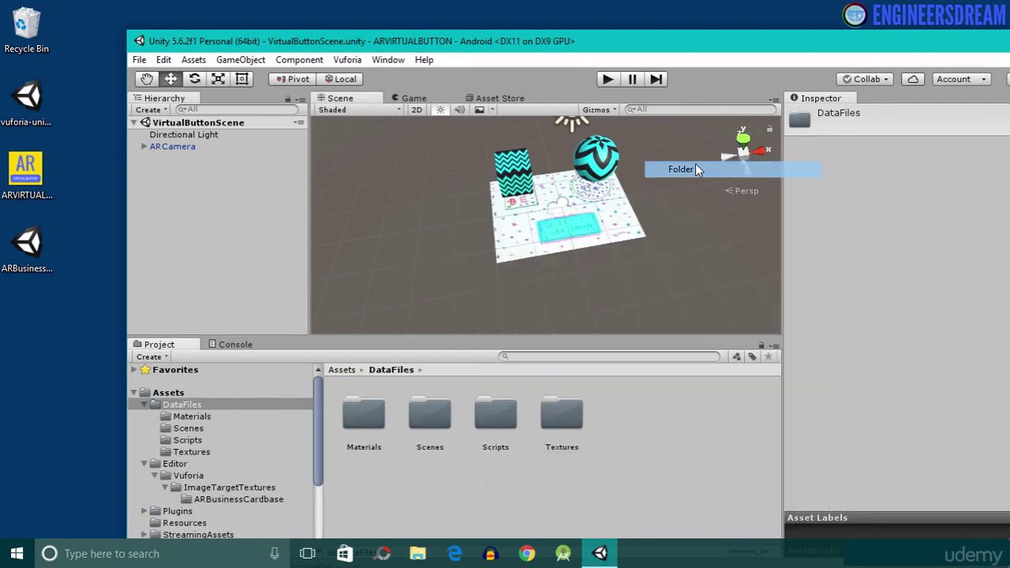
pyautogui.write('Logo')
pyautogui.press('Return')
pyautogui.press('Return')
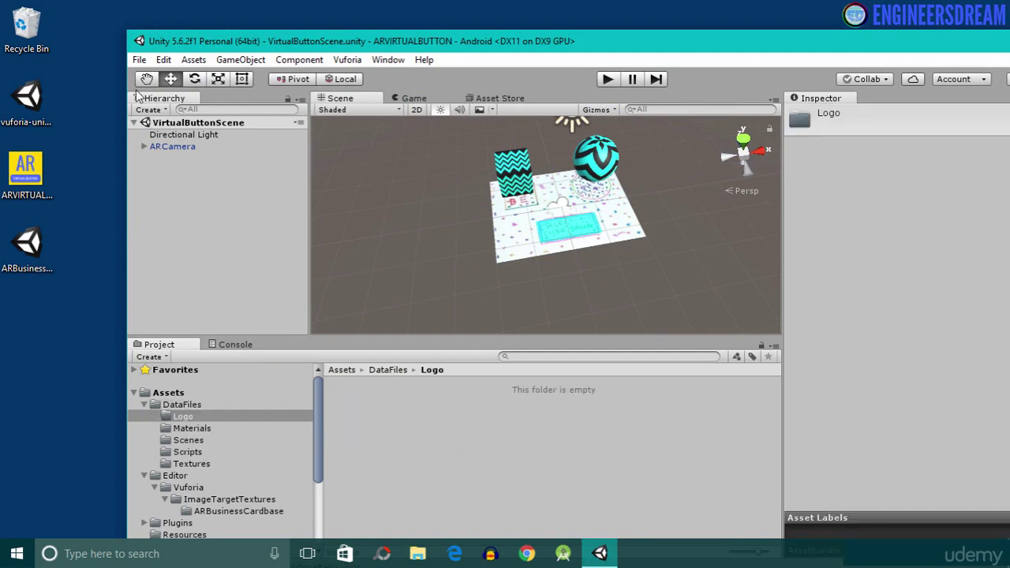
# - Import the ARVIRTUALBUTTONLOGO image from the desktop into the Logo folder and maximize the editor window
pyautogui.moveTo(20, 169); pyautogui.dragTo(423, 466)
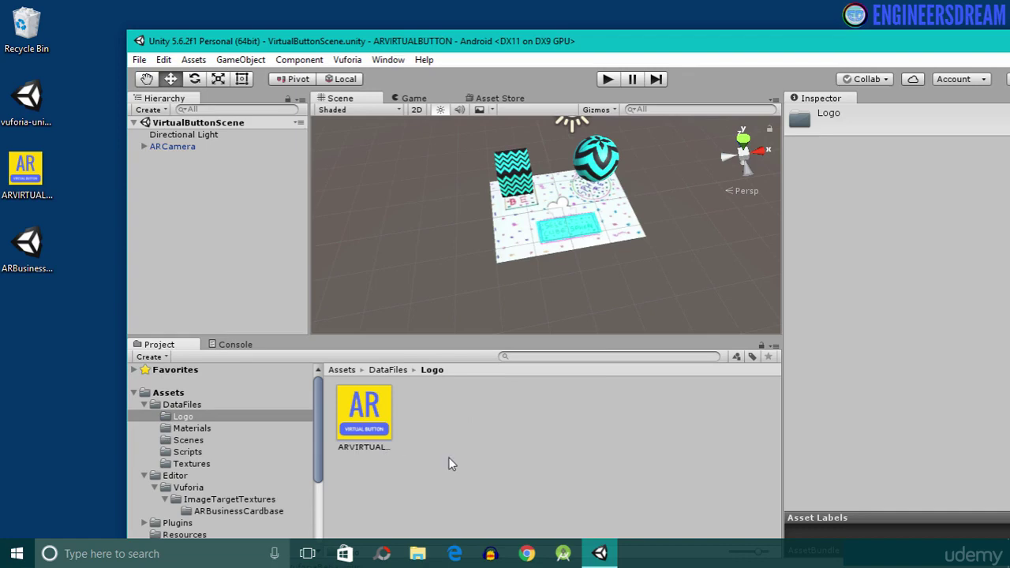
pyautogui.moveTo(660, 46); pyautogui.dragTo(627, 47)
pyautogui.doubleClick(628, 47)
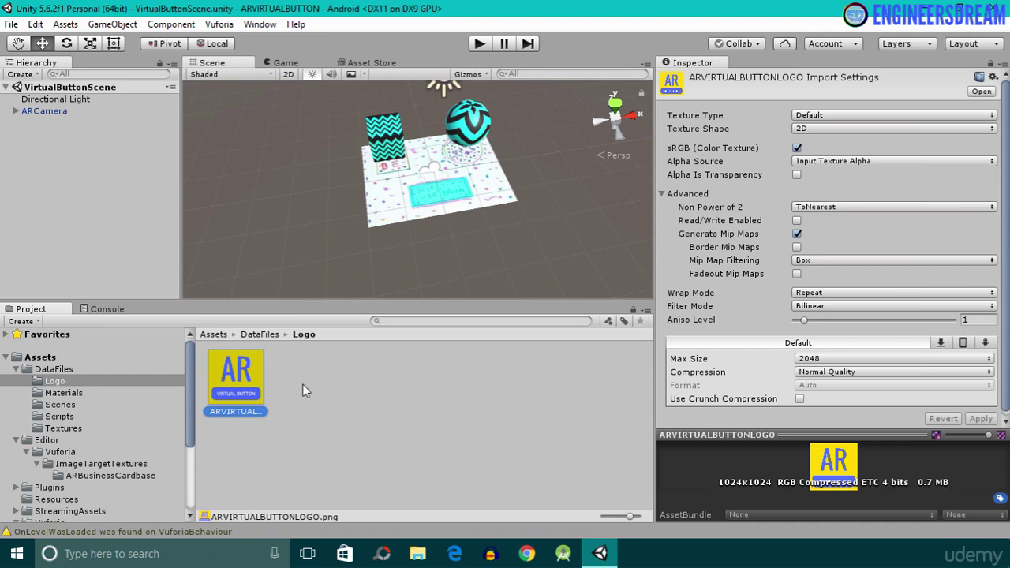
# - Assign the ARVIRTUALBUTTONLOGO texture as the default icon in the player settings
pyautogui.click(11, 24)
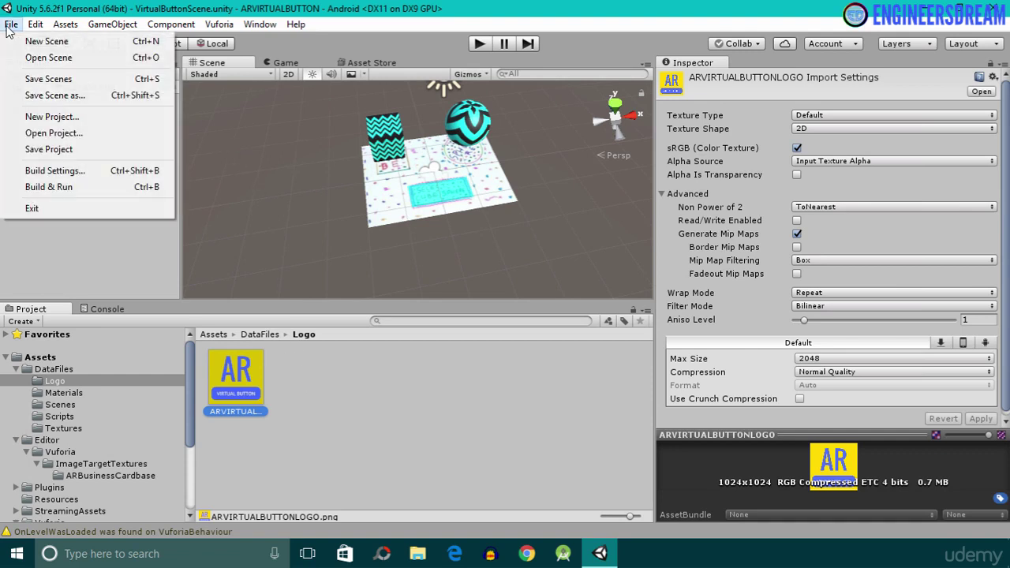
pyautogui.click(55, 171)
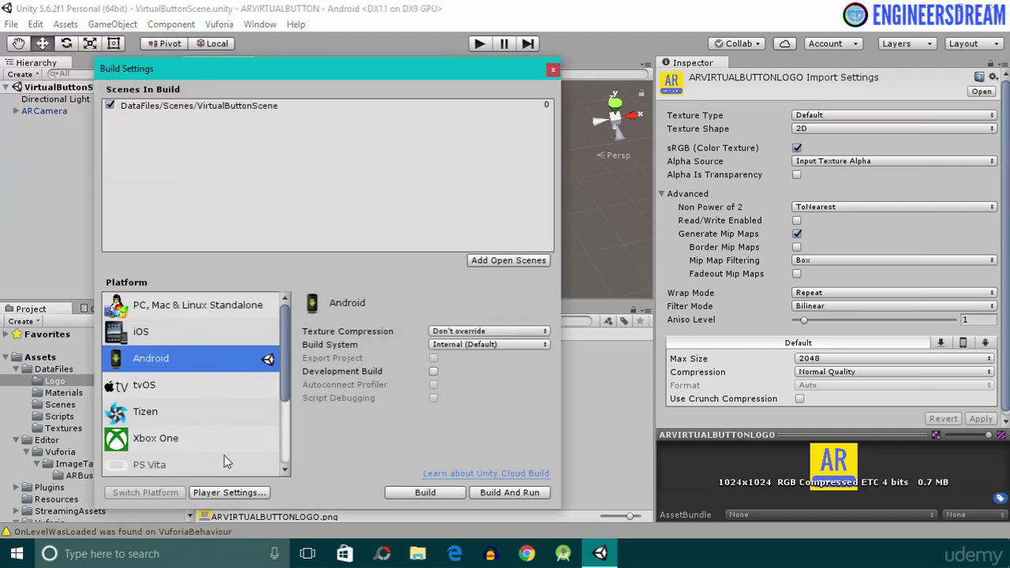
pyautogui.click(240, 492)
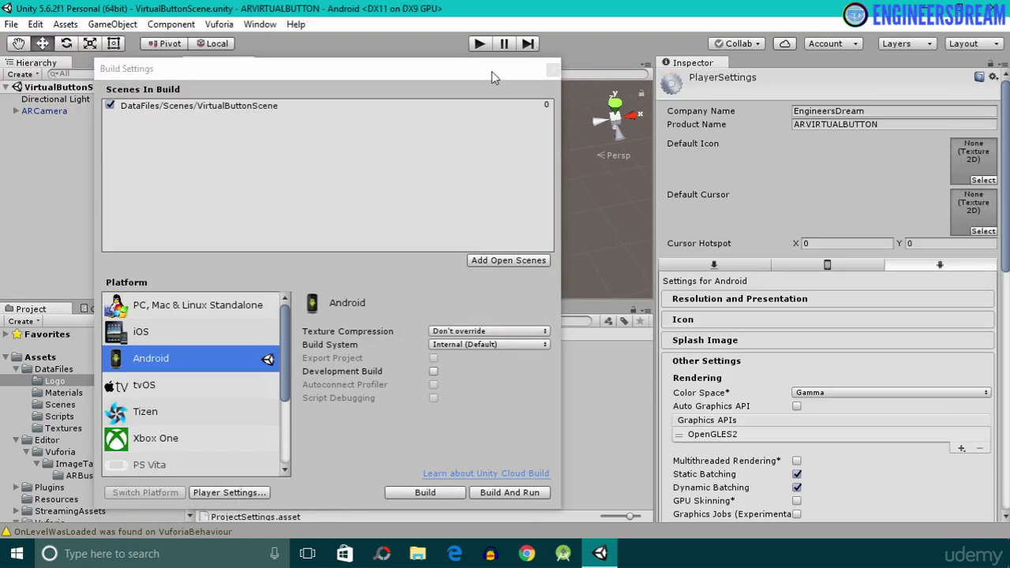
pyautogui.moveTo(491, 71); pyautogui.dragTo(111, 154)
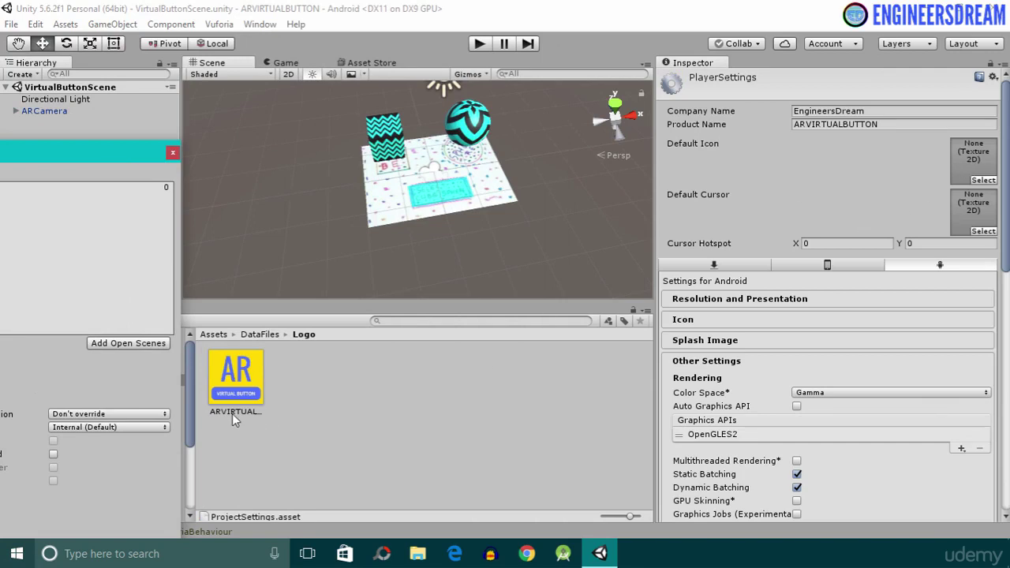
pyautogui.moveTo(233, 401); pyautogui.dragTo(975, 158)
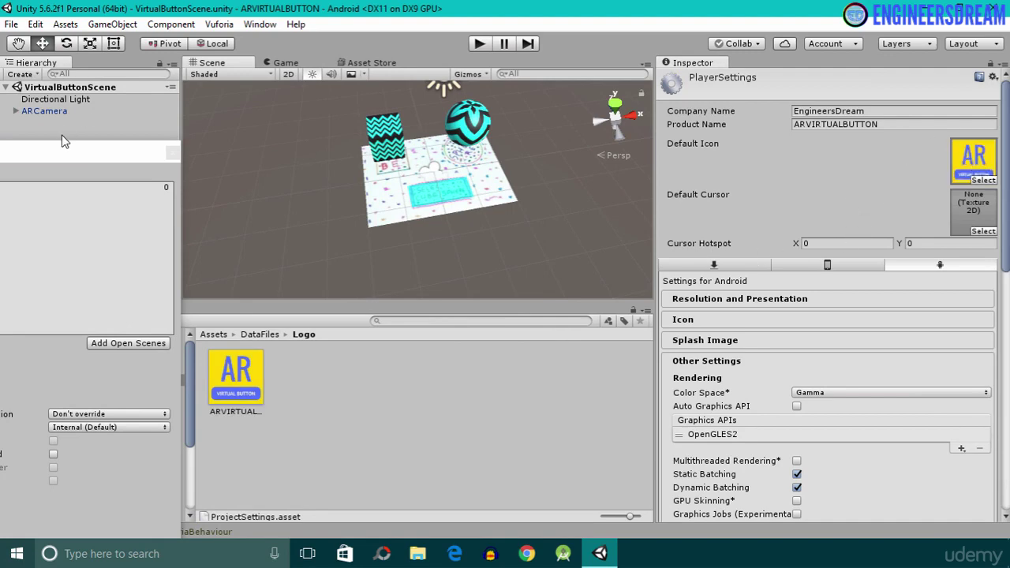
pyautogui.moveTo(64, 142); pyautogui.dragTo(276, 72)
# - Set the default orientation for Android to Landscape Left in the resolution and presentation settings
pyautogui.scroll(-5, 784, 290)
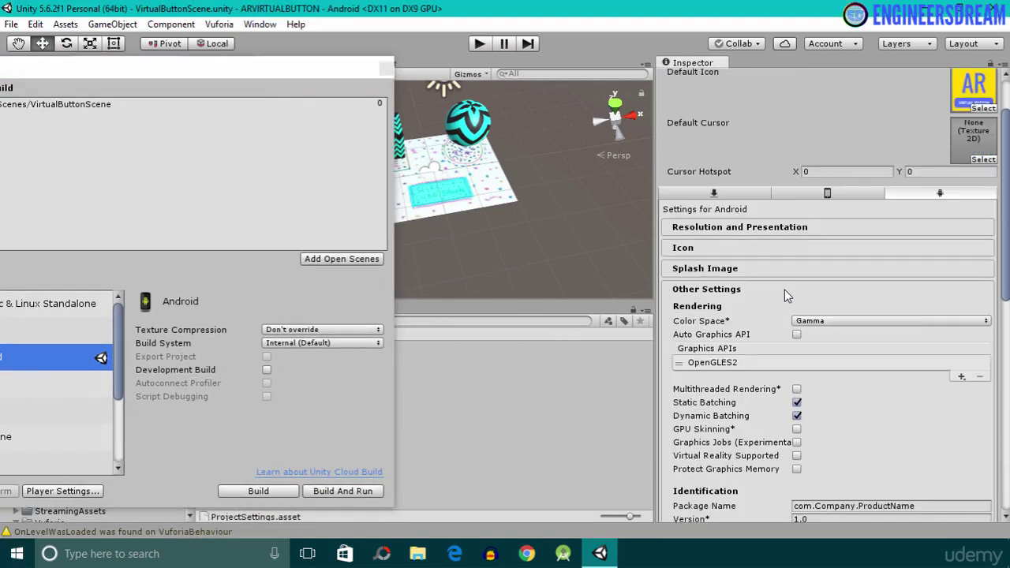
pyautogui.click(835, 213)
pyautogui.scroll(2, 834, 215)
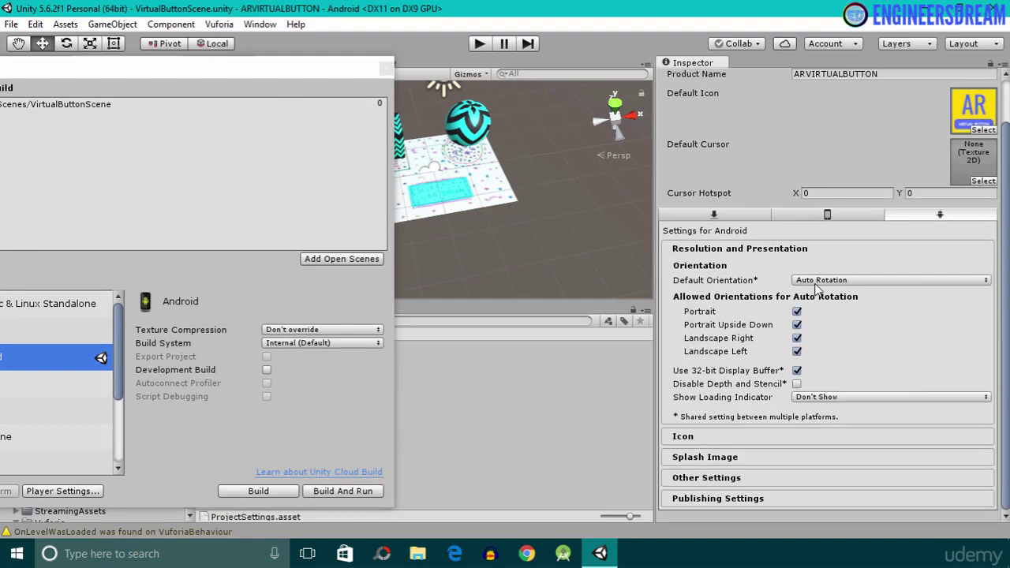
pyautogui.click(841, 282)
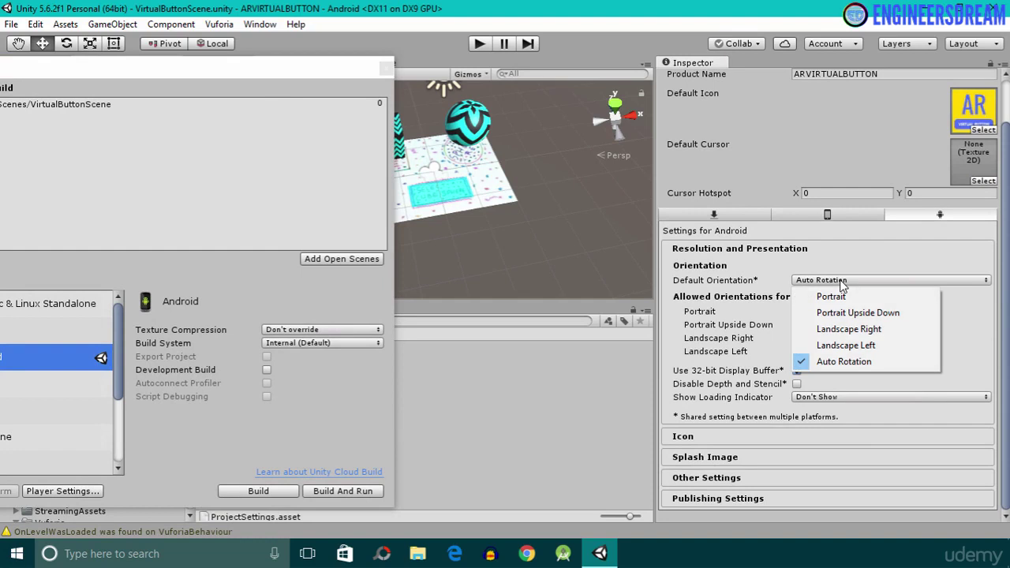
pyautogui.click(844, 347)
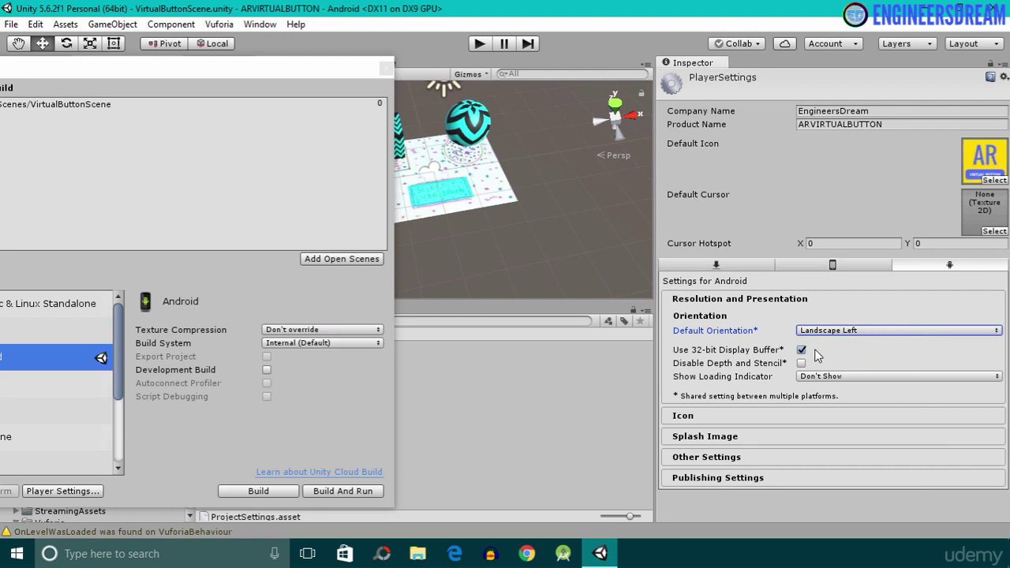
# - Replace the company part of the Android package name with engineersdream
pyautogui.click(756, 461)
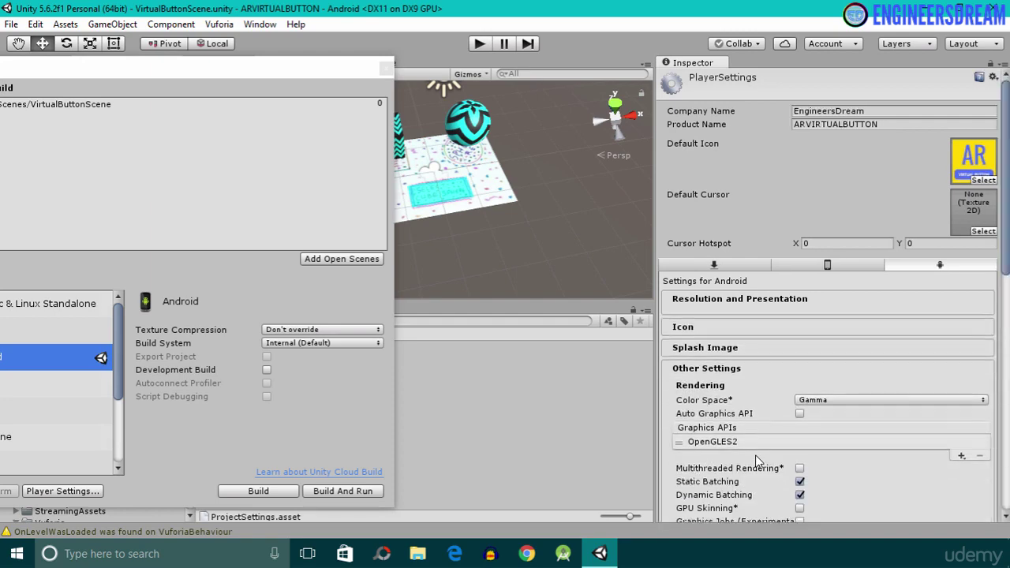
pyautogui.scroll(-3, 756, 461)
pyautogui.scroll(-5, 867, 467)
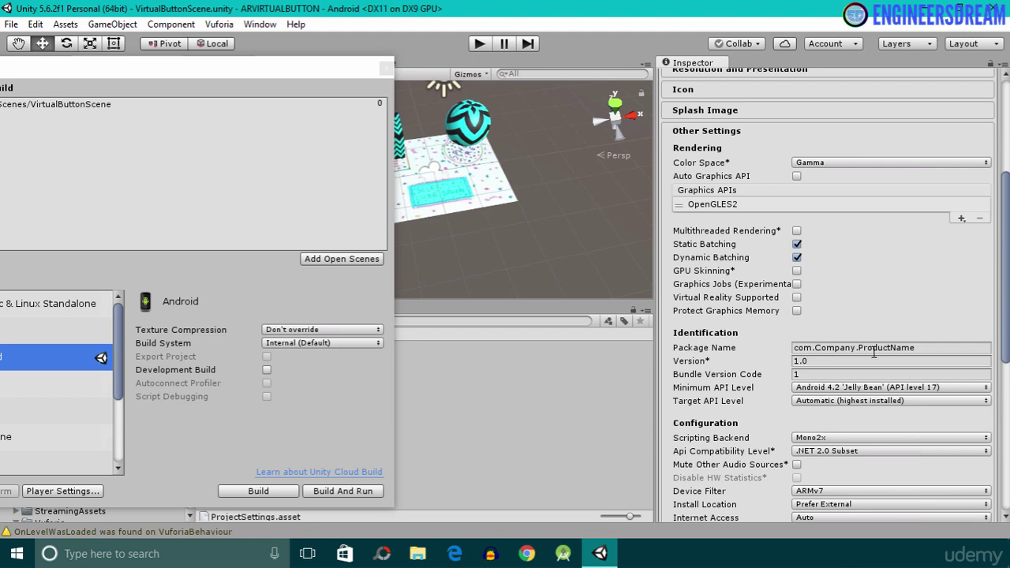
pyautogui.click(832, 350)
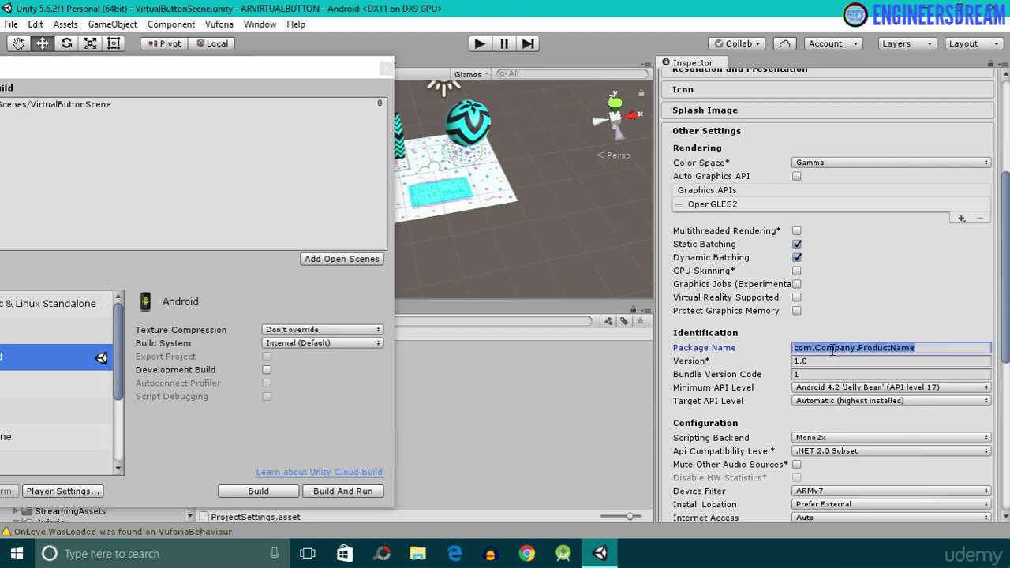
pyautogui.doubleClick(833, 350)
pyautogui.write('engineersdre')
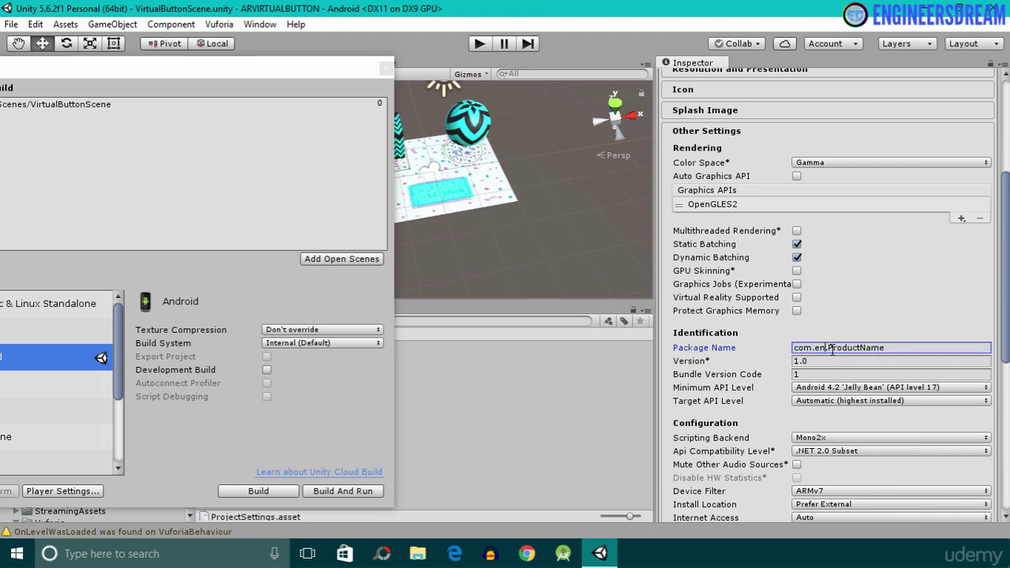
pyautogui.write('am')
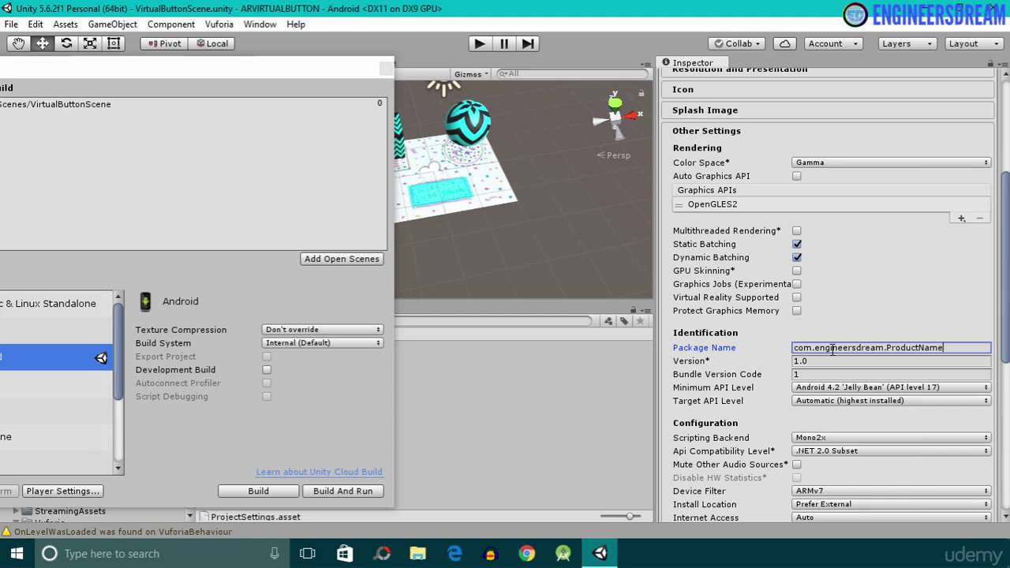
# - Replace the product part of the package name so it reads com.engineersdream.arvirtualbutton
pyautogui.press('BackSpace')
pyautogui.press('BackSpace')
pyautogui.press('BackSpace')
pyautogui.press('BackSpace')
pyautogui.press('BackSpace')
pyautogui.press('BackSpace')
pyautogui.write('arvirtualbutton')
# - Set the minimum API level to Android 5.0 'Lollipop' (API level 21) and review the target API level options
pyautogui.scroll(-3, 851, 388)
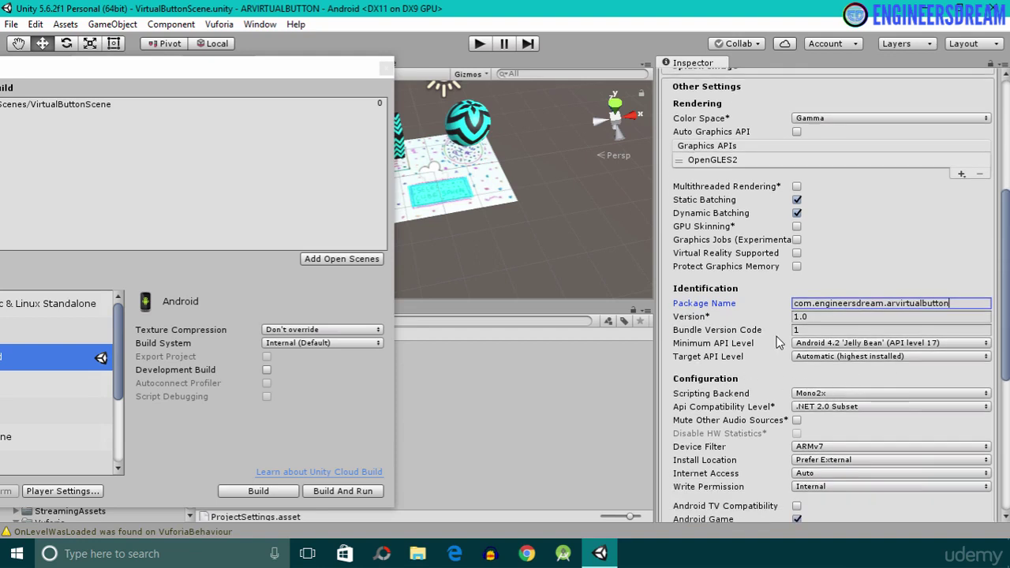
pyautogui.click(822, 344)
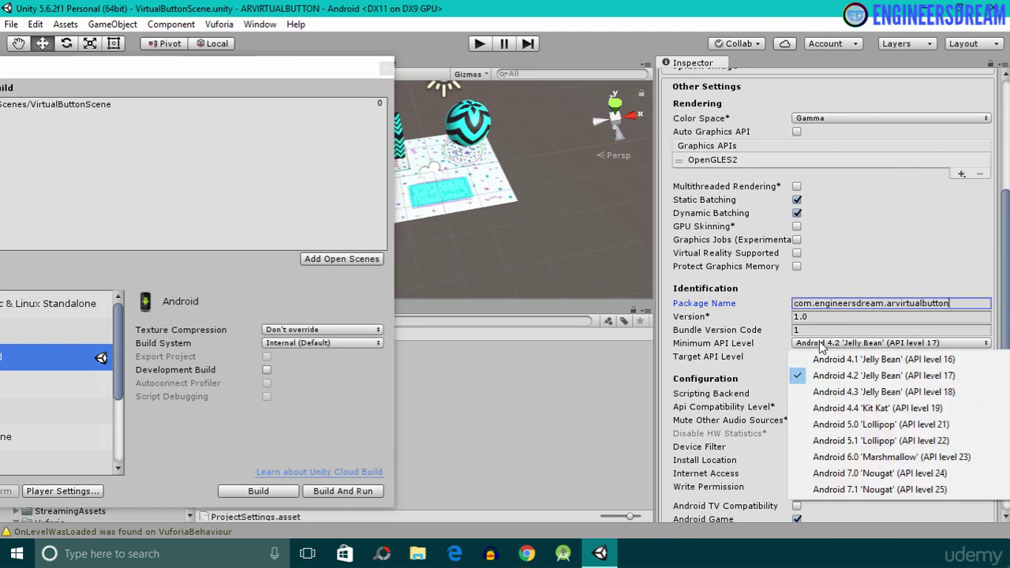
pyautogui.click(874, 426)
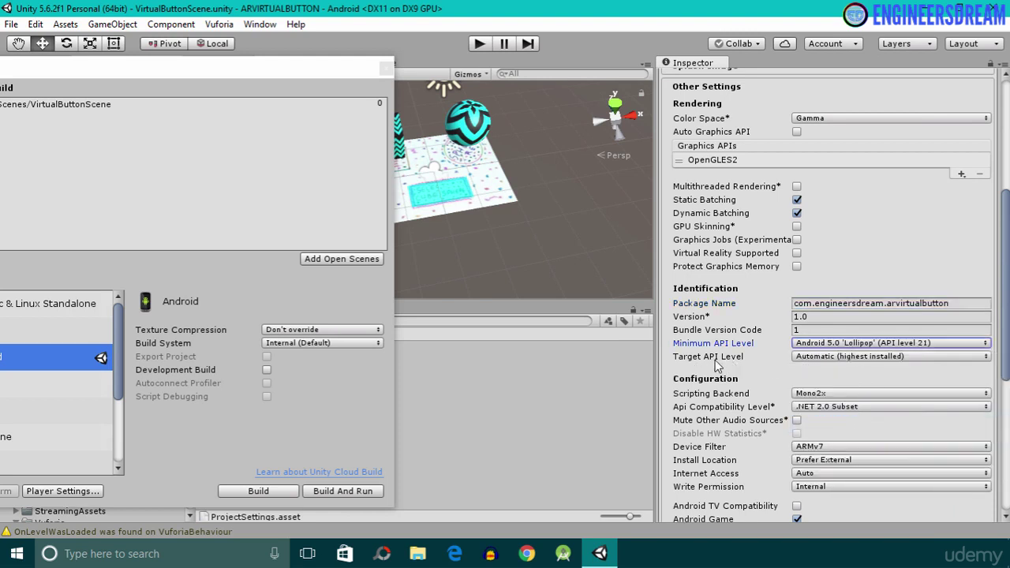
pyautogui.click(839, 357)
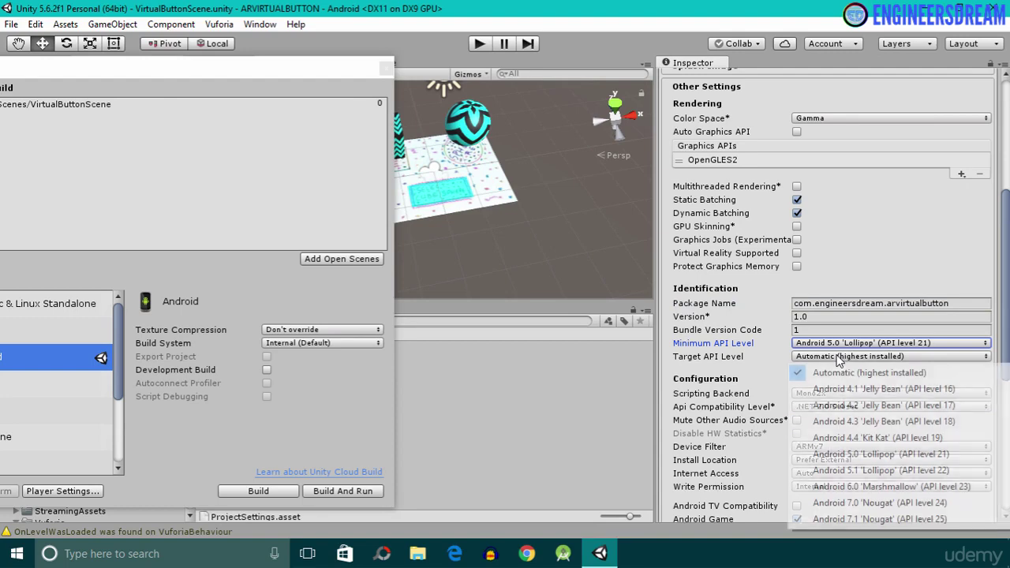
pyautogui.click(744, 359)
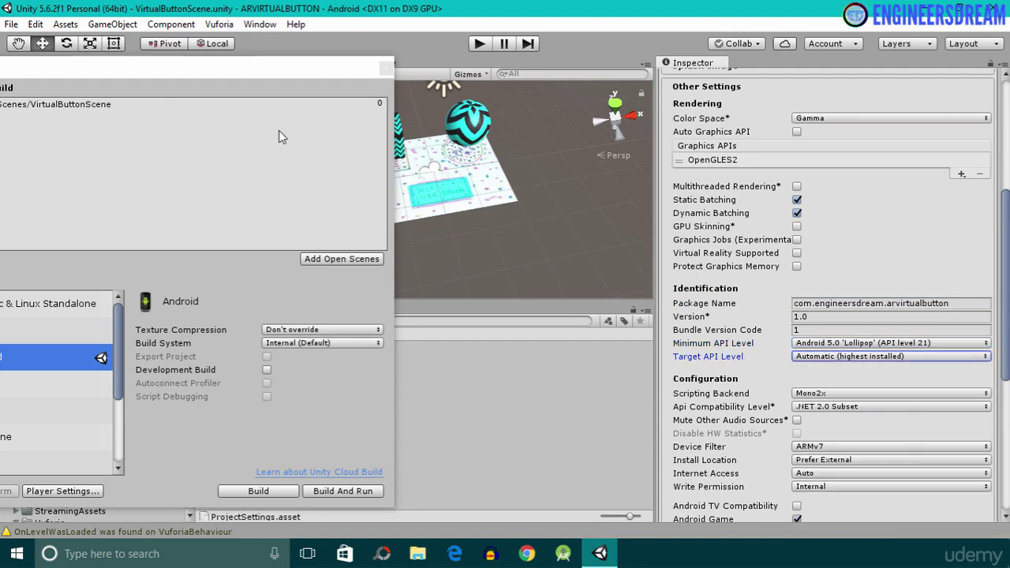
# - Build the Android project as an apk file named ARVIRTUALBUTTON in the ARVIRTUALBUTTON project folder
pyautogui.moveTo(229, 70); pyautogui.dragTo(444, 44)
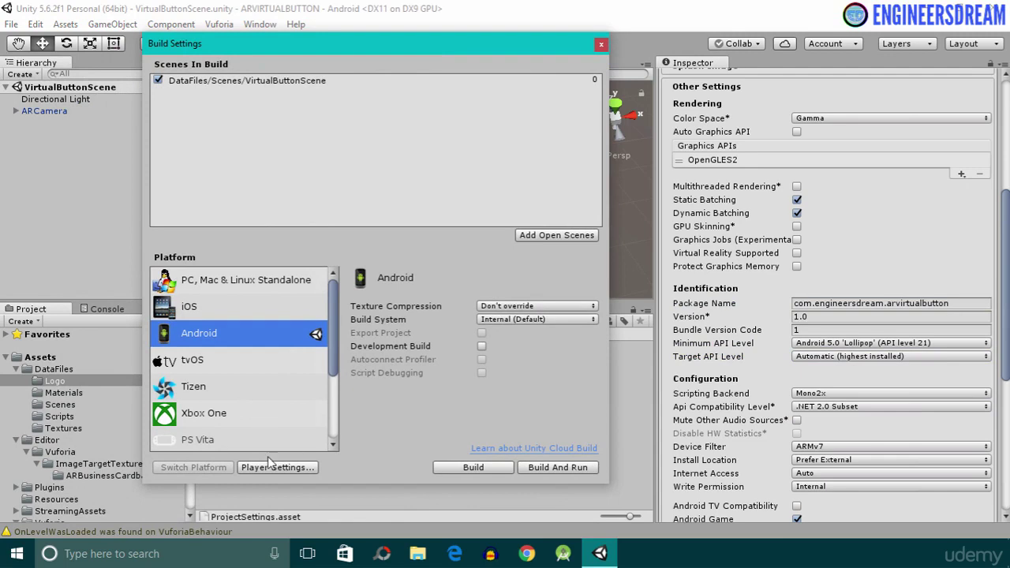
pyautogui.click(465, 468)
pyautogui.write('ARVIRTUAL')
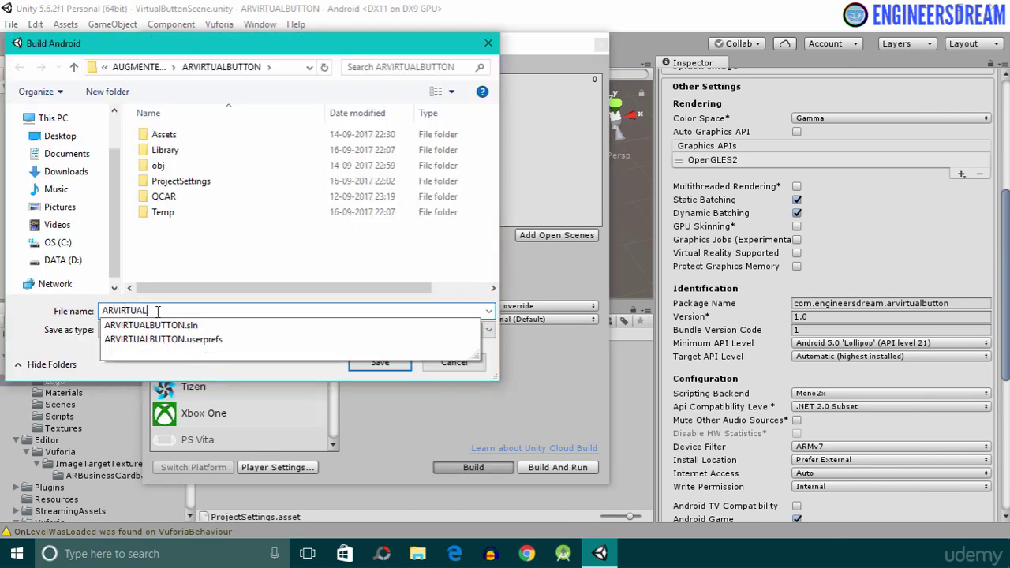
pyautogui.write('BUTTON')
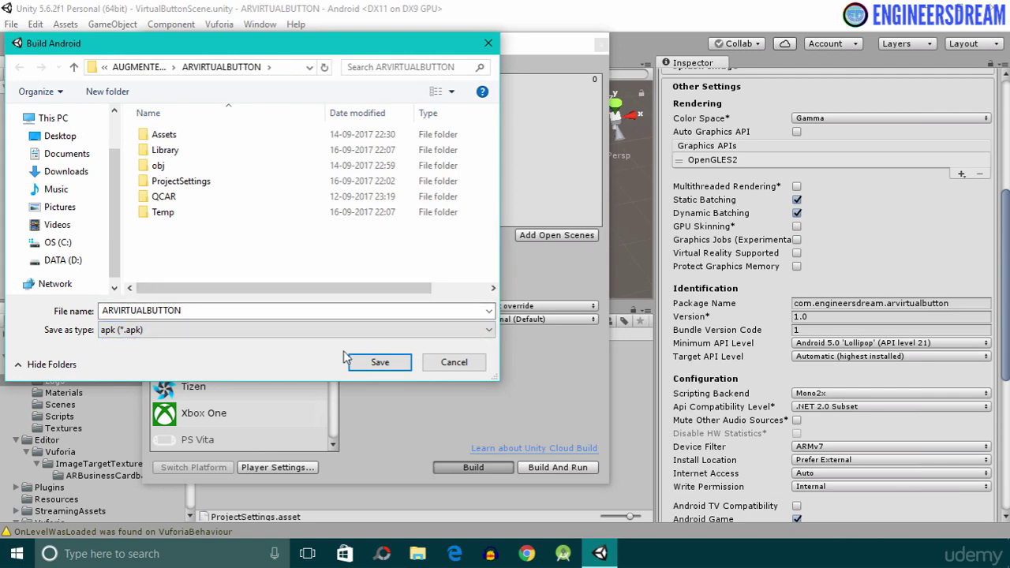
pyautogui.click(380, 362)
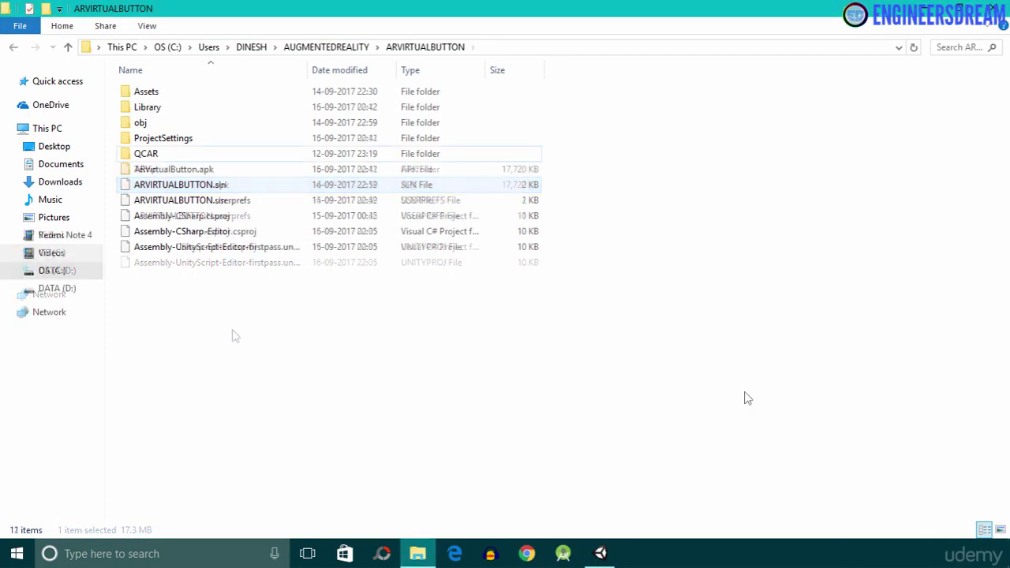
# - In File Explorer, copy ARVirtualButton.apk from the project folder into the Apk folder of the Redmi Note 4's internal shared storage
pyautogui.rightClick(222, 175)
pyautogui.click(268, 413)
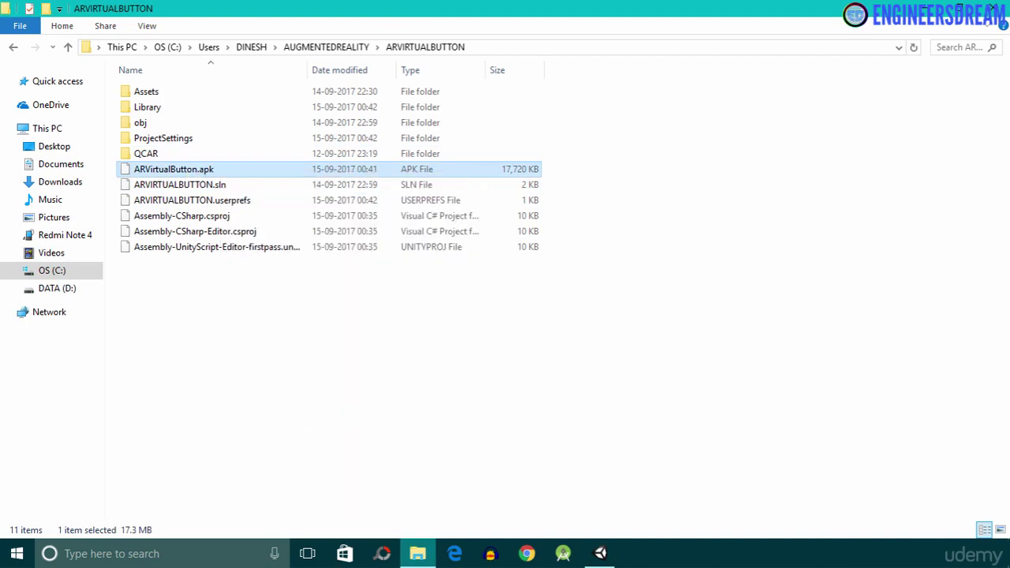
pyautogui.click(44, 129)
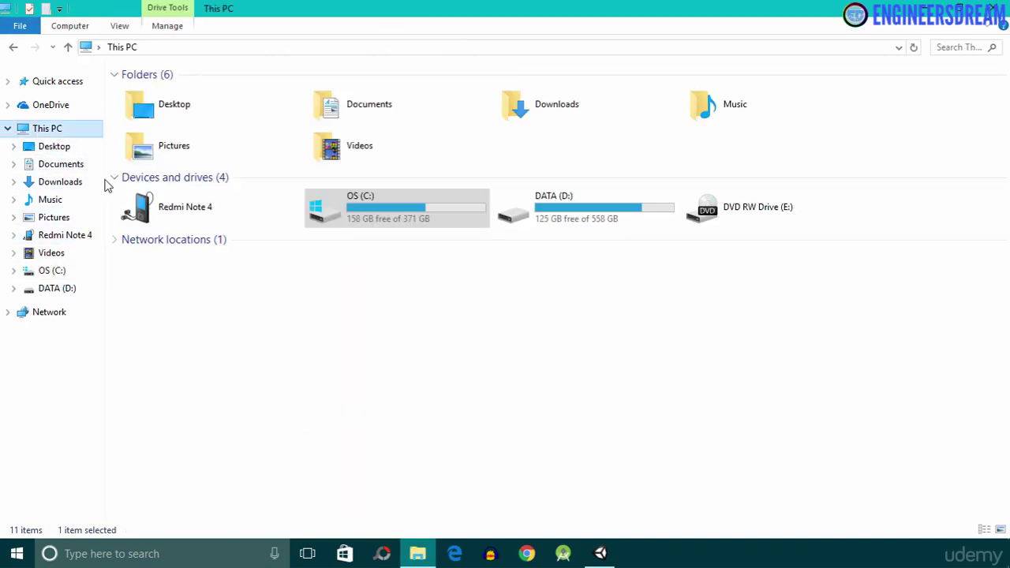
pyautogui.doubleClick(178, 213)
pyautogui.doubleClick(205, 95)
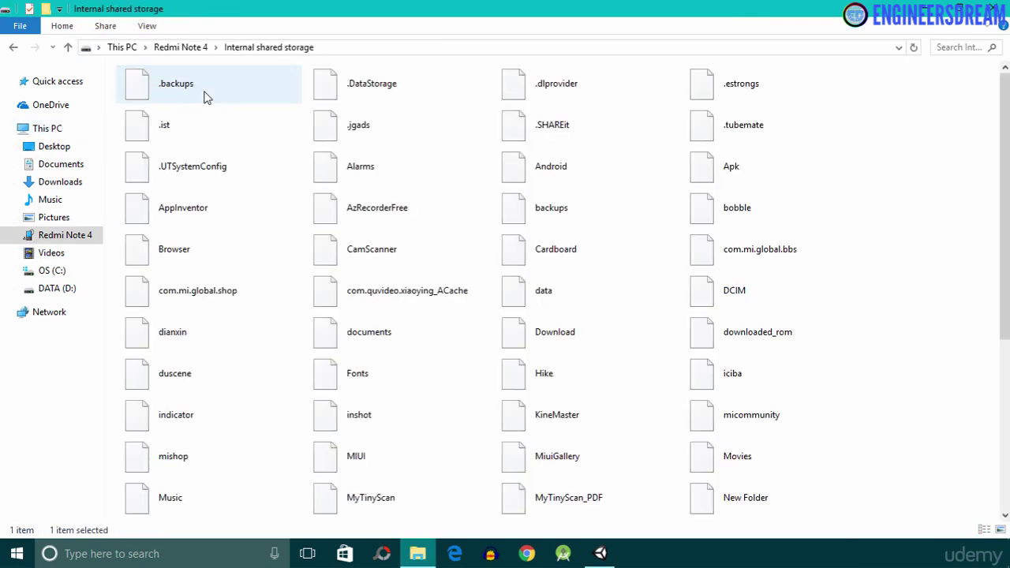
pyautogui.doubleClick(696, 175)
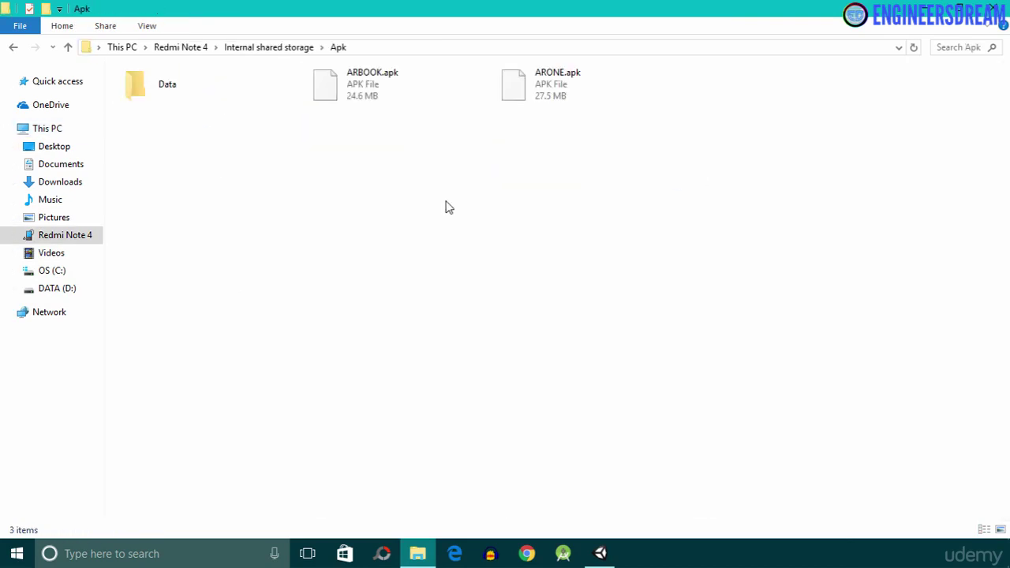
pyautogui.rightClick(336, 221)
pyautogui.click(388, 304)
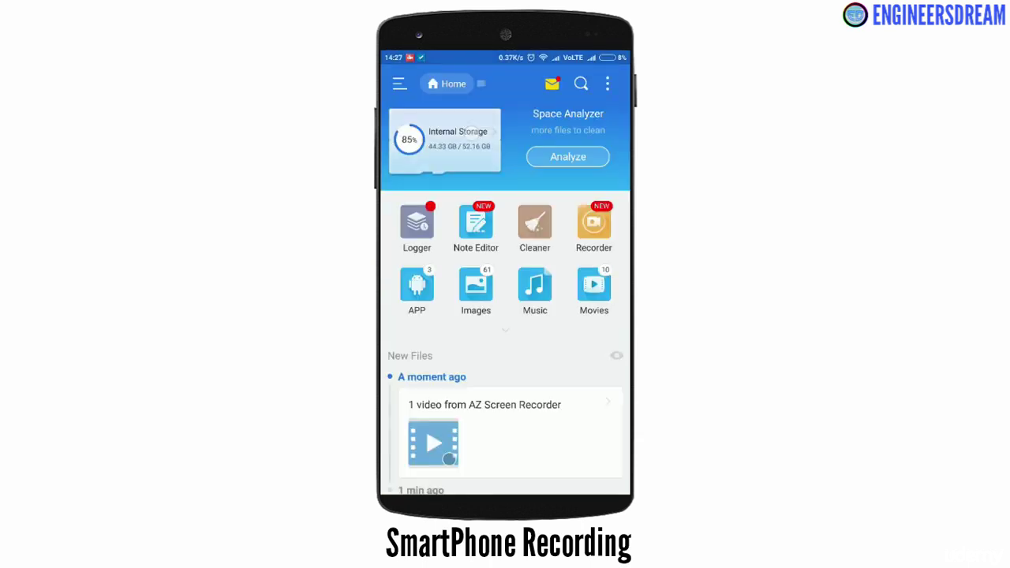
# - On the phone, install ARVirtualButton.apk from the Apk folder and launch the installed app
pyautogui.click(537, 162)
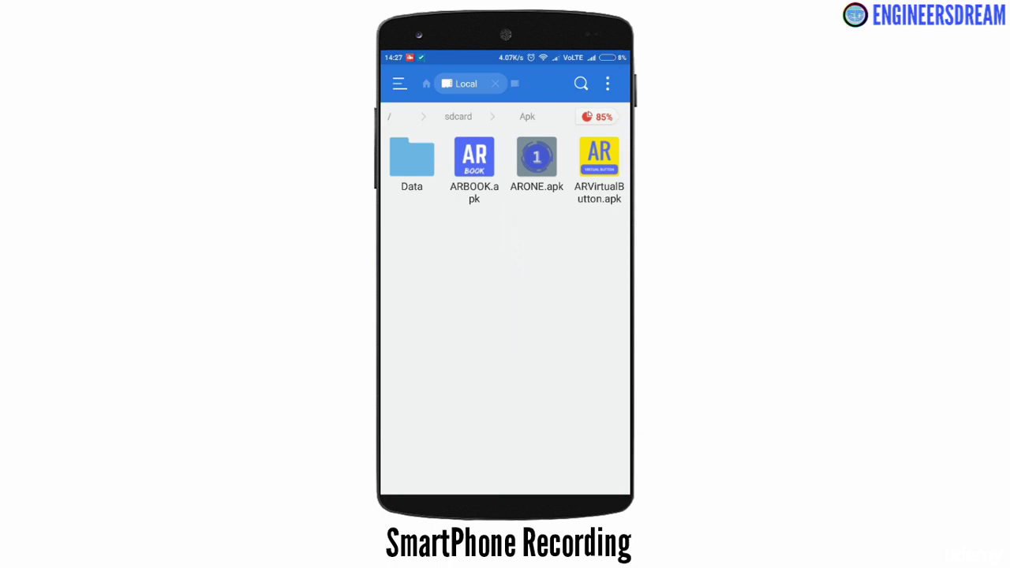
pyautogui.click(599, 162)
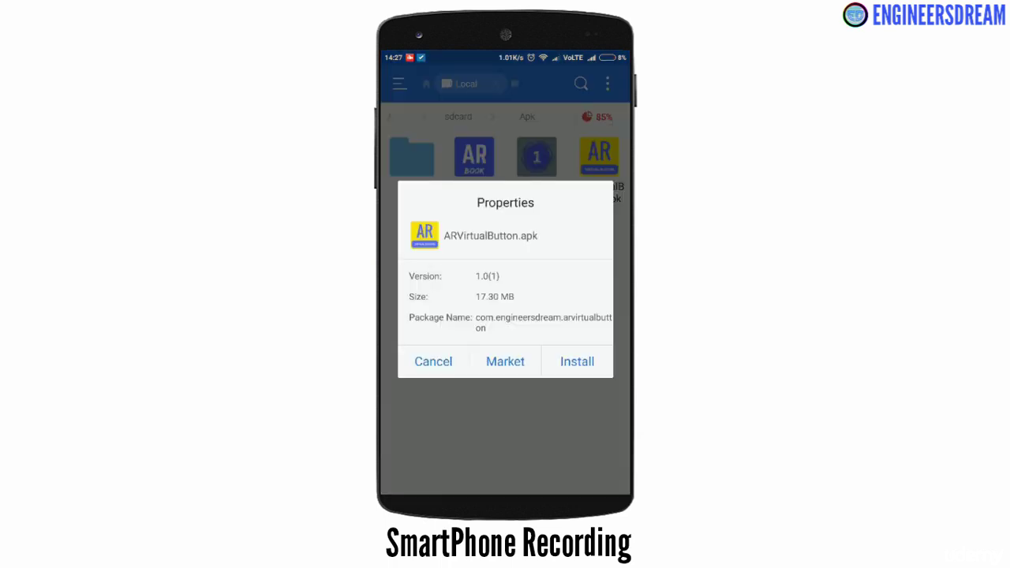
pyautogui.click(580, 363)
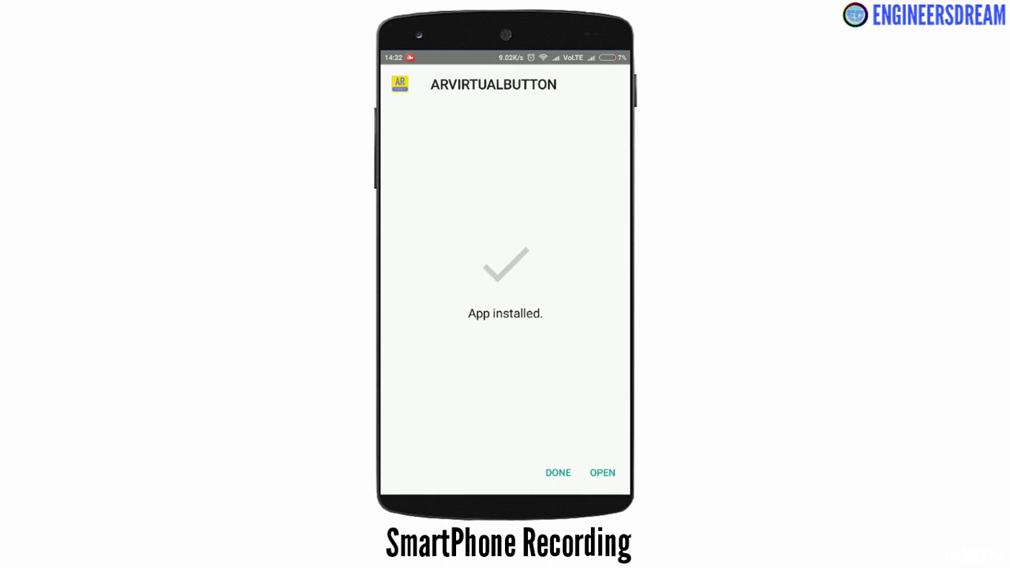
pyautogui.click(602, 472)
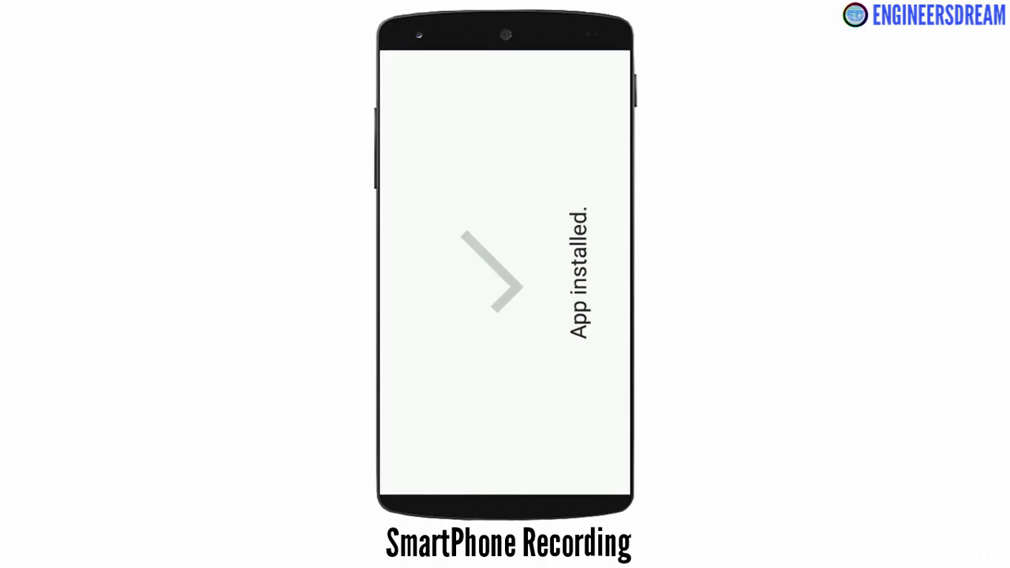